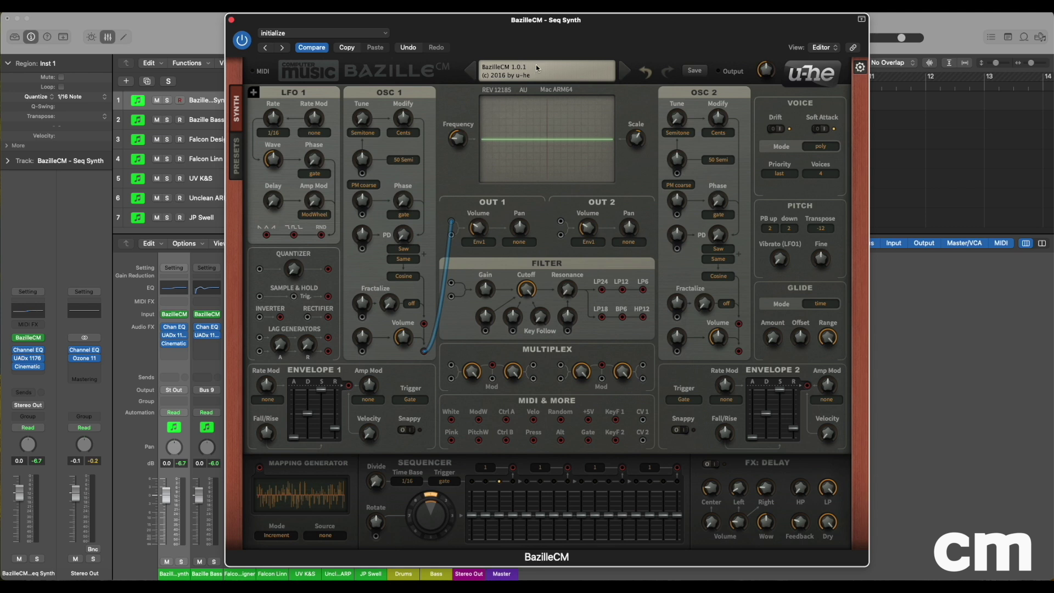
Step: Load the init preset and switch off the delay effect
click(532, 68)
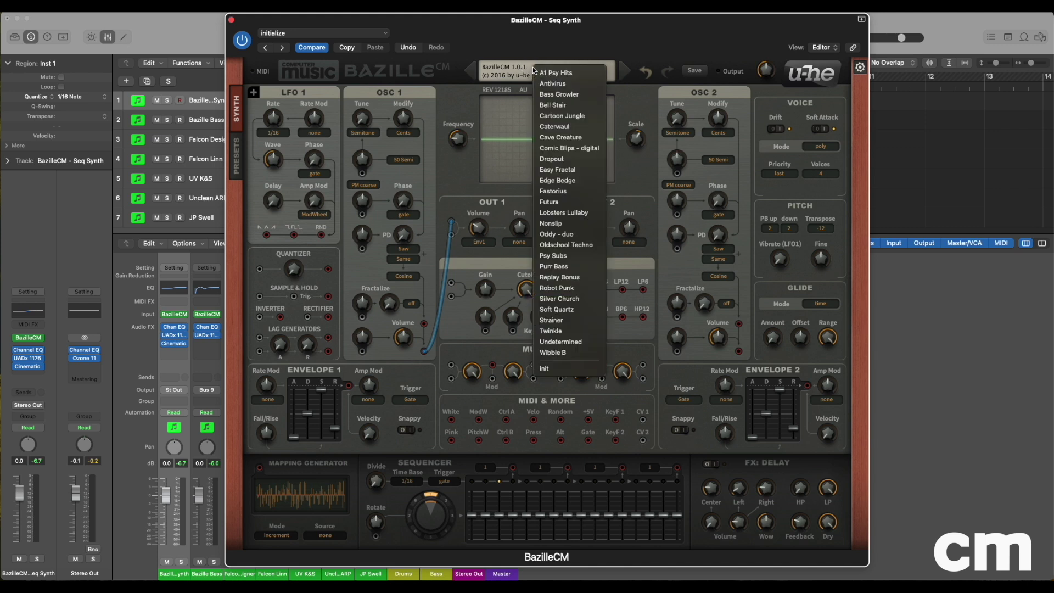
click(558, 368)
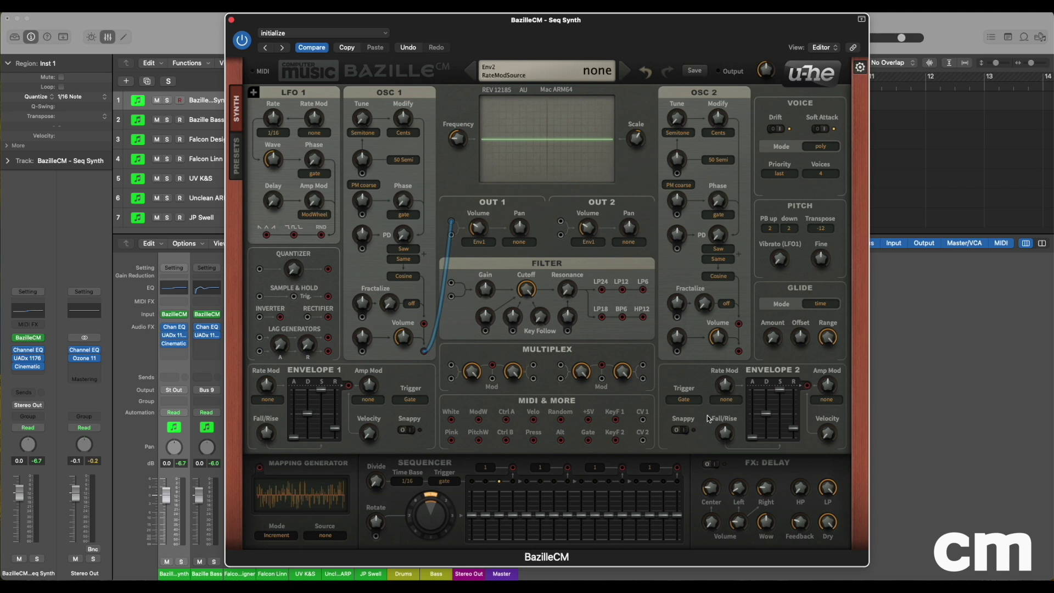
click(708, 464)
click(708, 465)
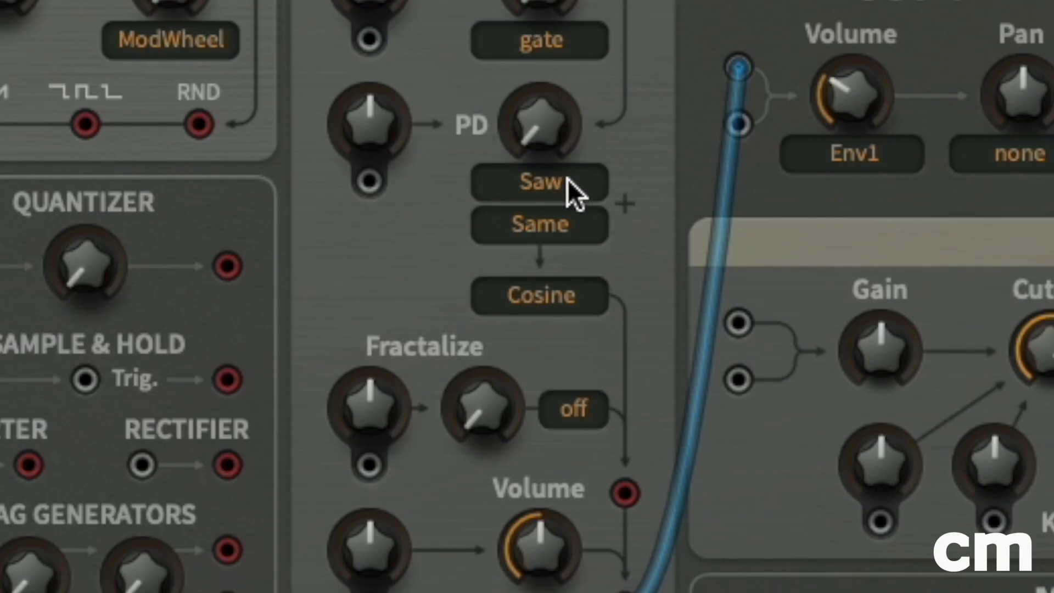
Step: Set oscillator 1's first phase distortion waveform to Square and turn its PD amount fully up
click(549, 179)
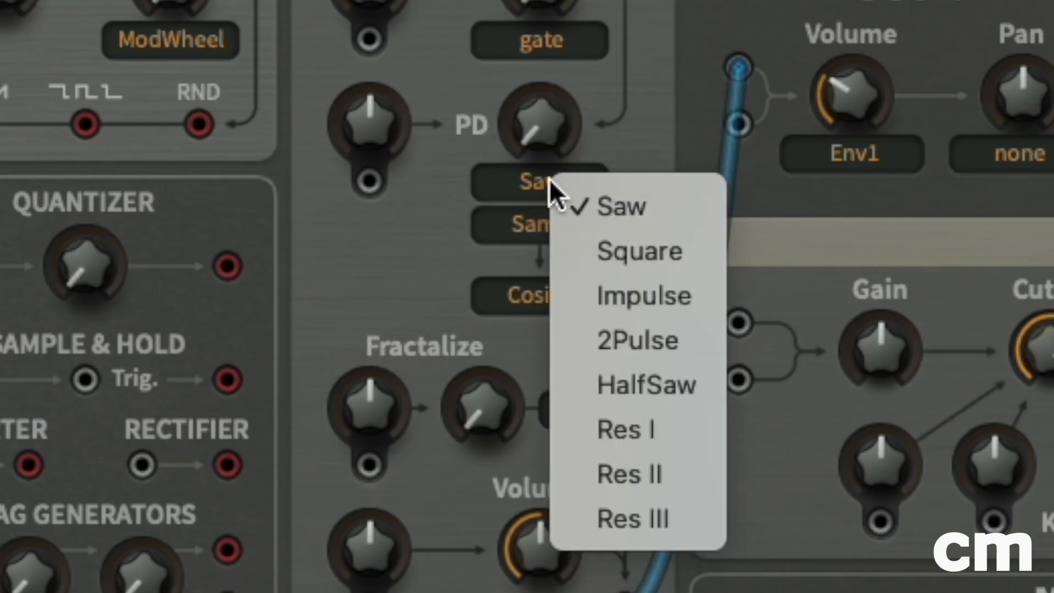
click(639, 248)
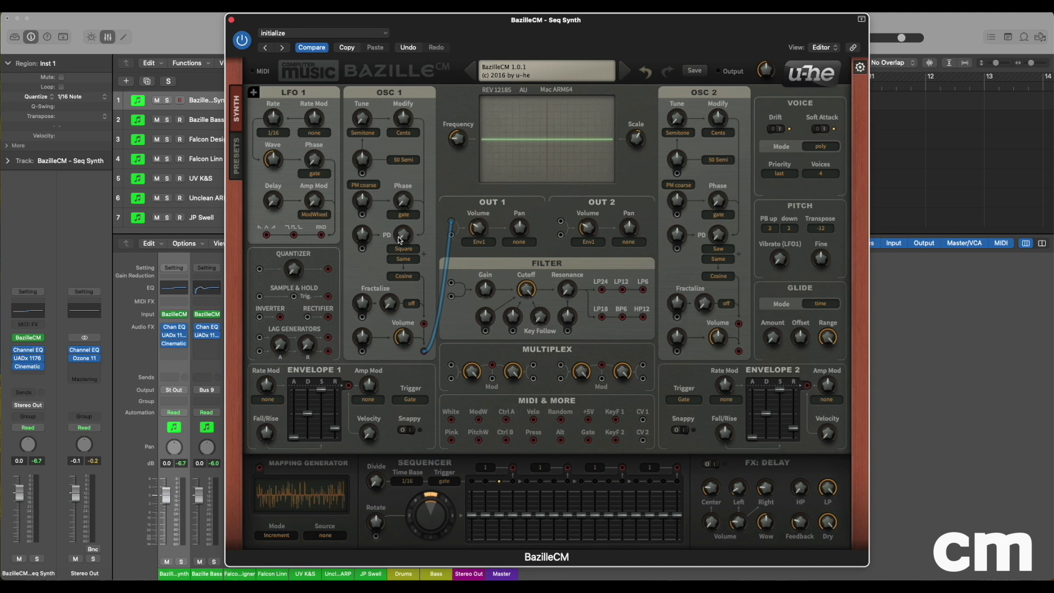
drag(400, 240, 416, 59)
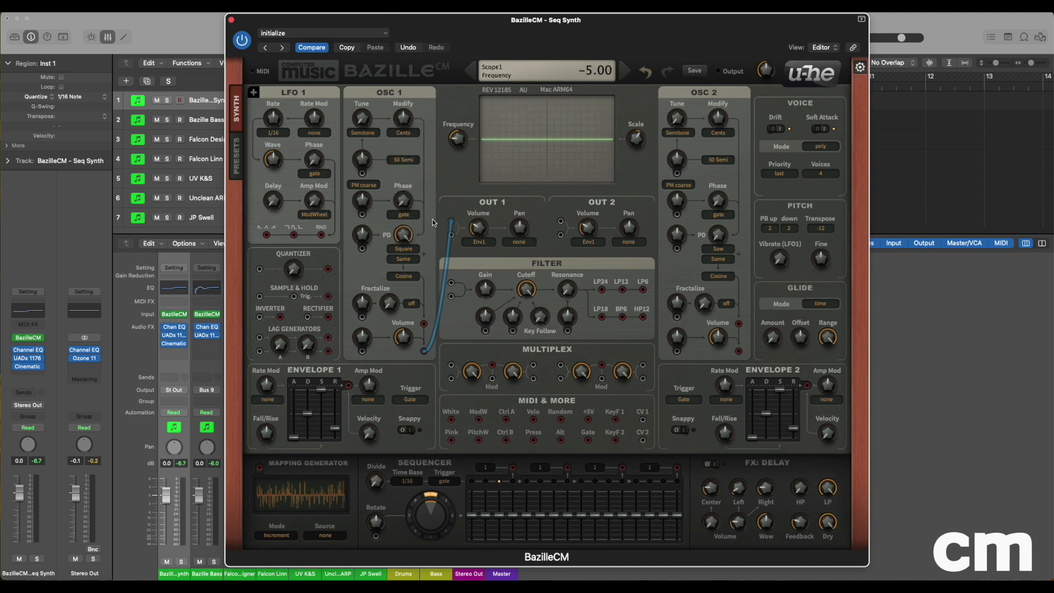
mouse_move(407, 240)
mouse_move(404, 217)
mouse_move(406, 237)
mouse_down()
mouse_move(404, 265)
mouse_move(408, 228)
mouse_up()
mouse_move(406, 239)
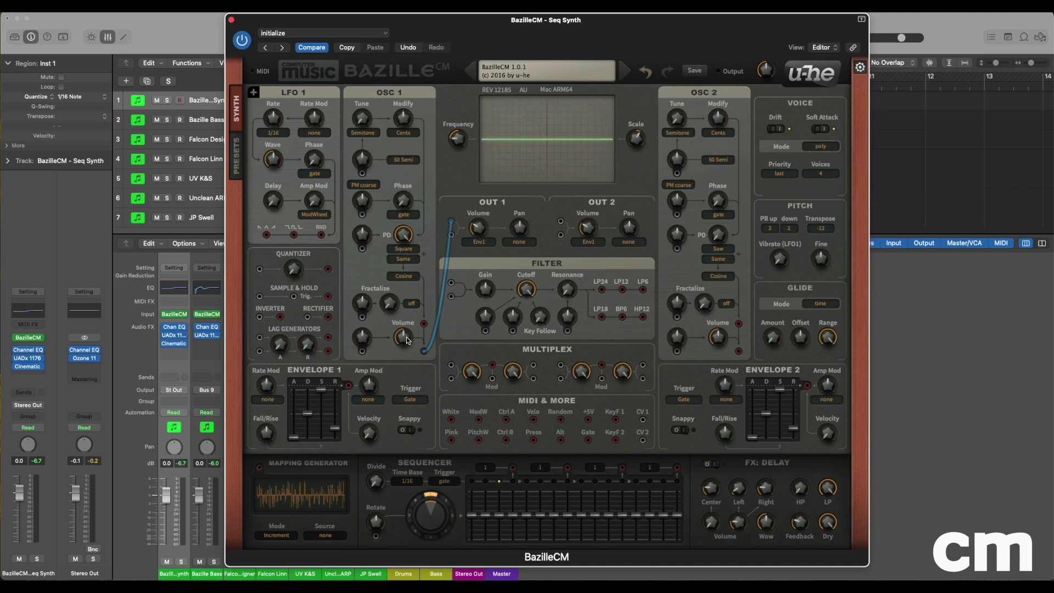
Step: Lower oscillator 1's volume slightly and move its output cable from Out 1 to the filter's first input
mouse_move(406, 340)
drag(407, 340, 407, 351)
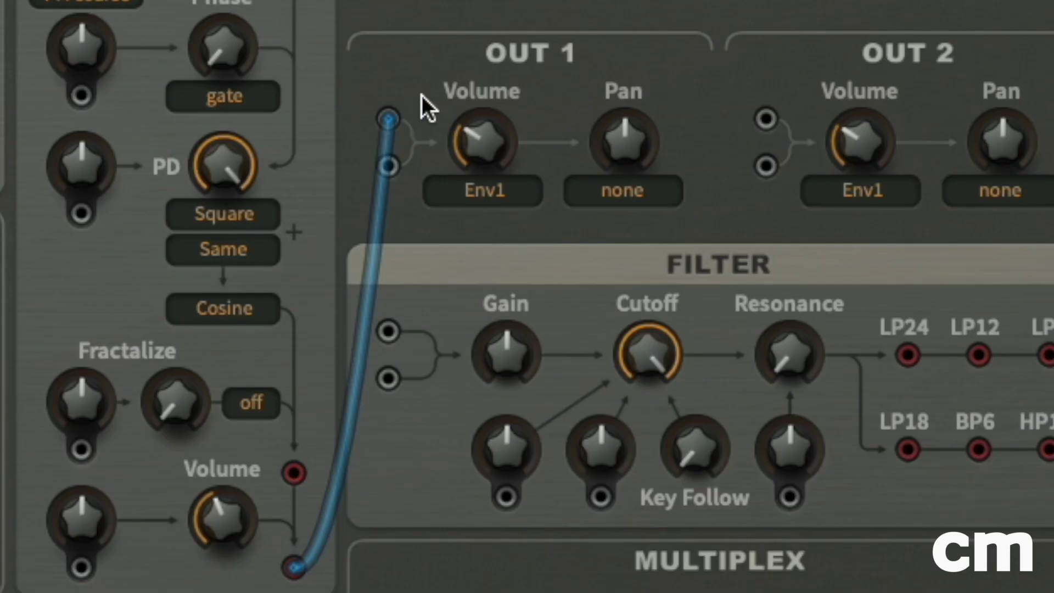
drag(387, 116, 390, 324)
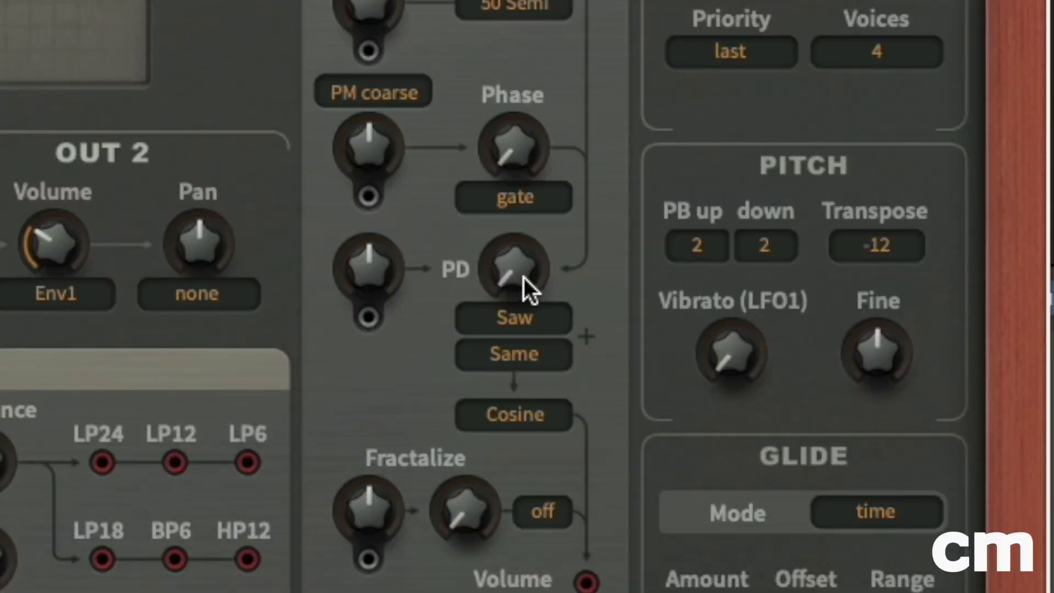
Step: Set oscillator 2's PD amount to 77 and patch its volume output into the filter's second input
drag(522, 271, 501, 2)
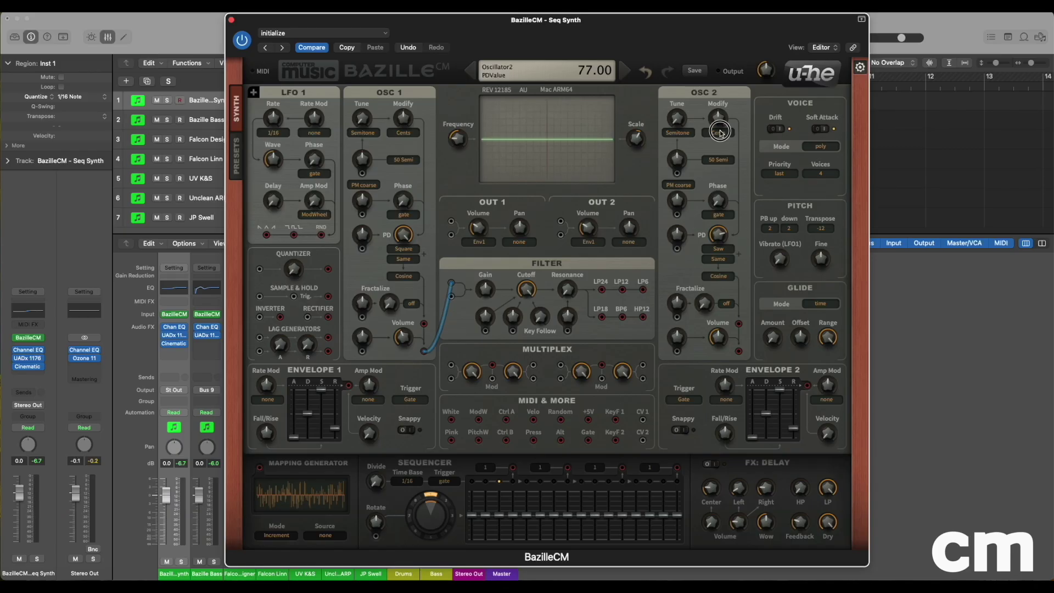
click(720, 338)
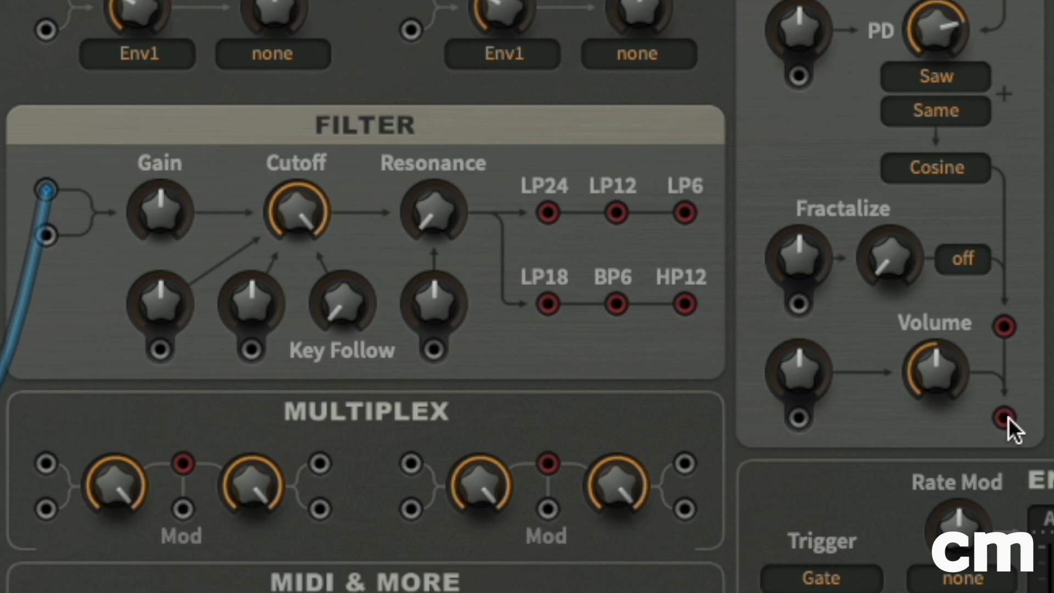
drag(1009, 414, 44, 233)
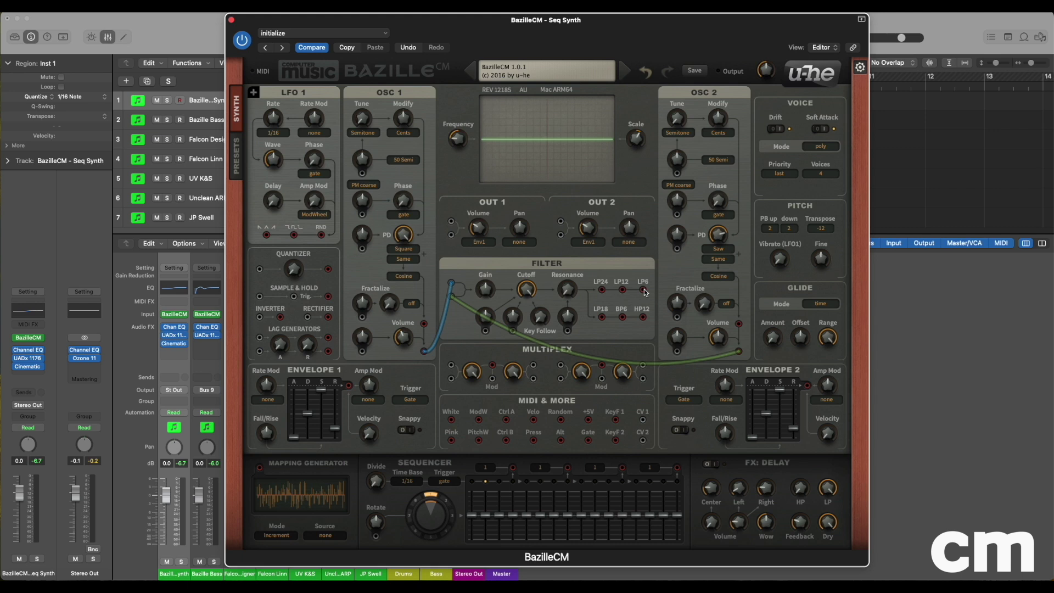
Step: Patch the filter's LP6 output into the first input of Out 1 and lower the filter cutoff
drag(644, 292, 451, 221)
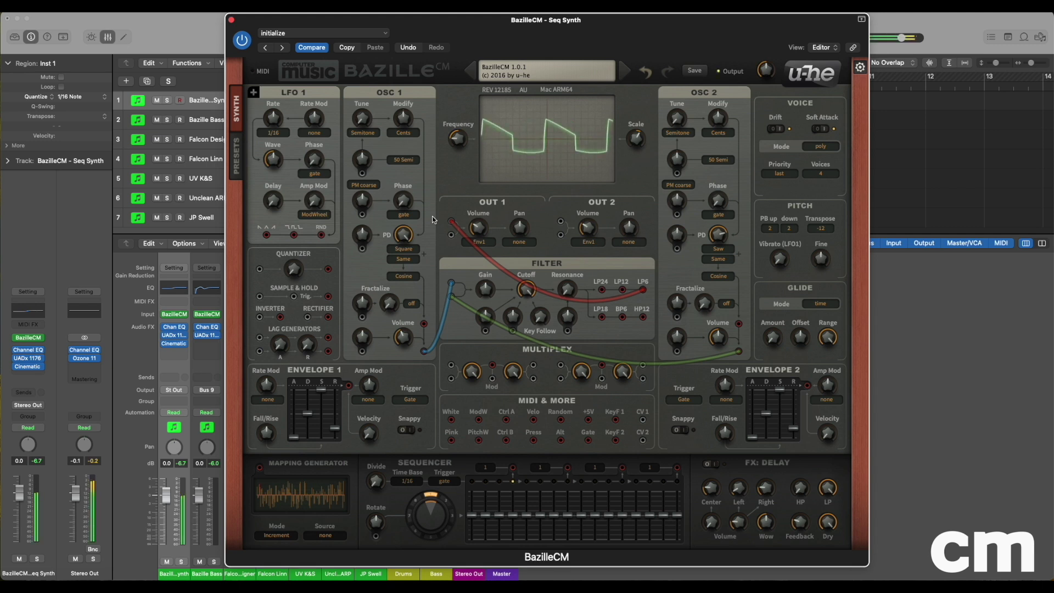
mouse_move(526, 290)
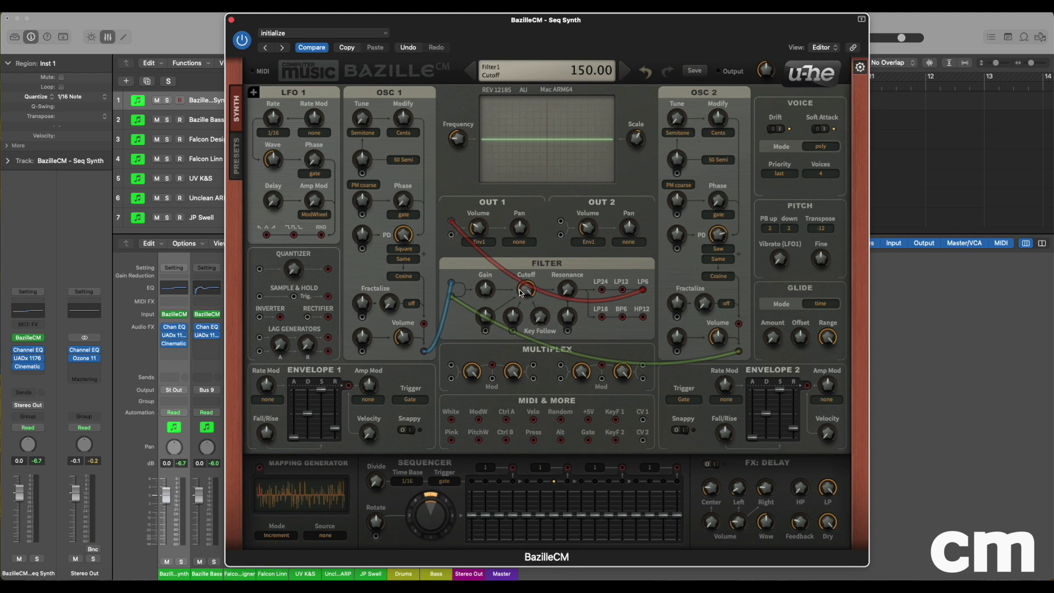
drag(528, 291, 528, 384)
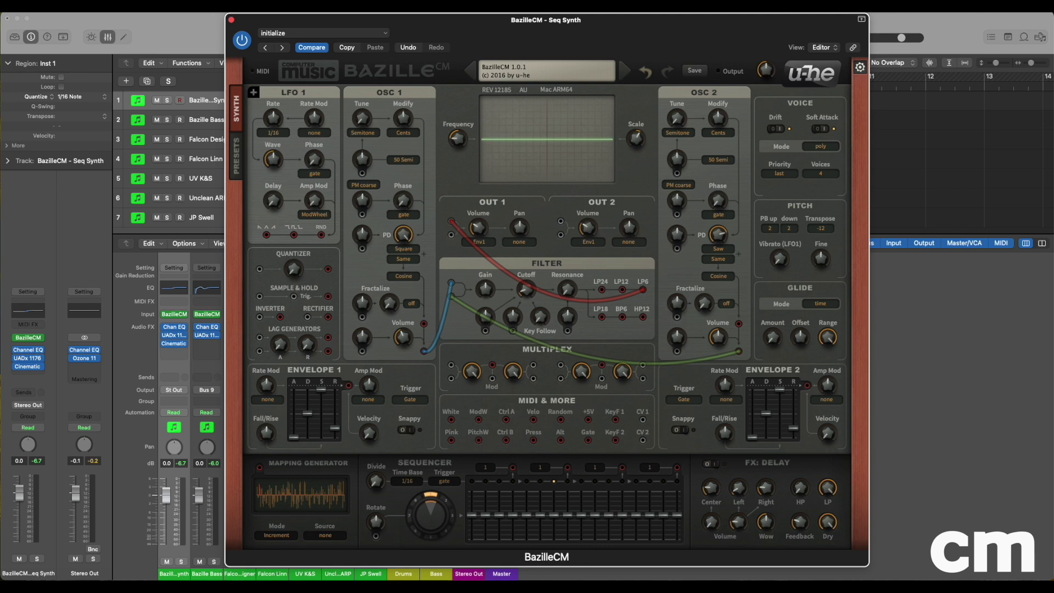
Step: Set Envelope 1's trigger source to ModSeq1
mouse_move(329, 413)
mouse_move(407, 399)
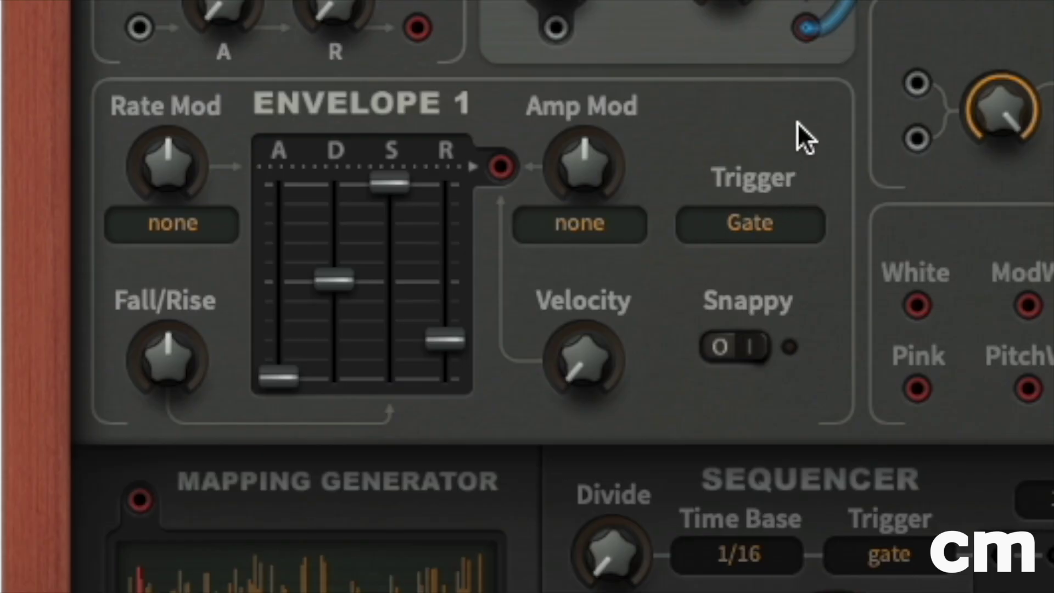
click(749, 224)
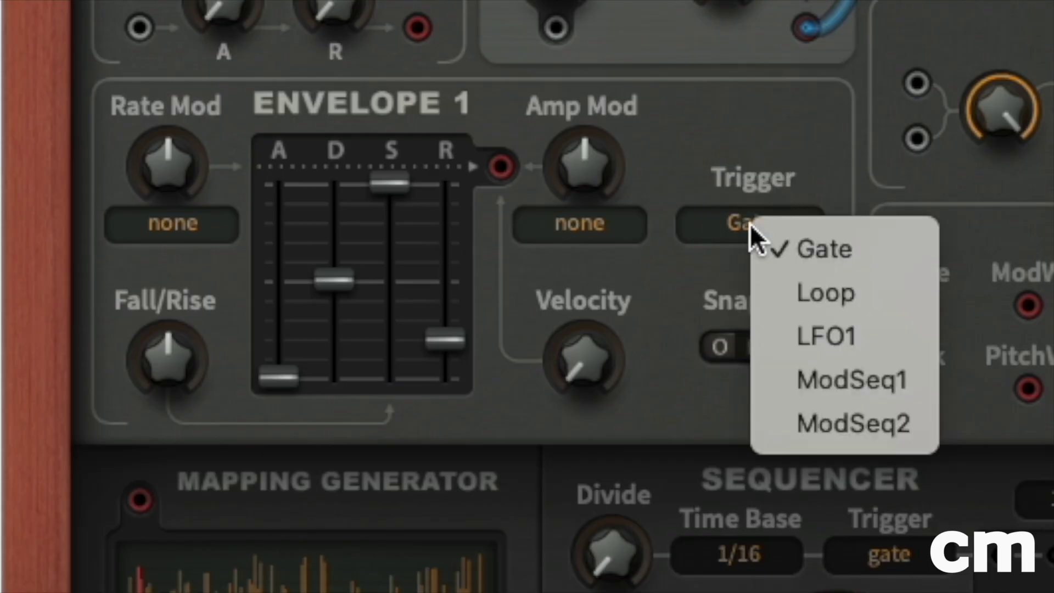
click(895, 380)
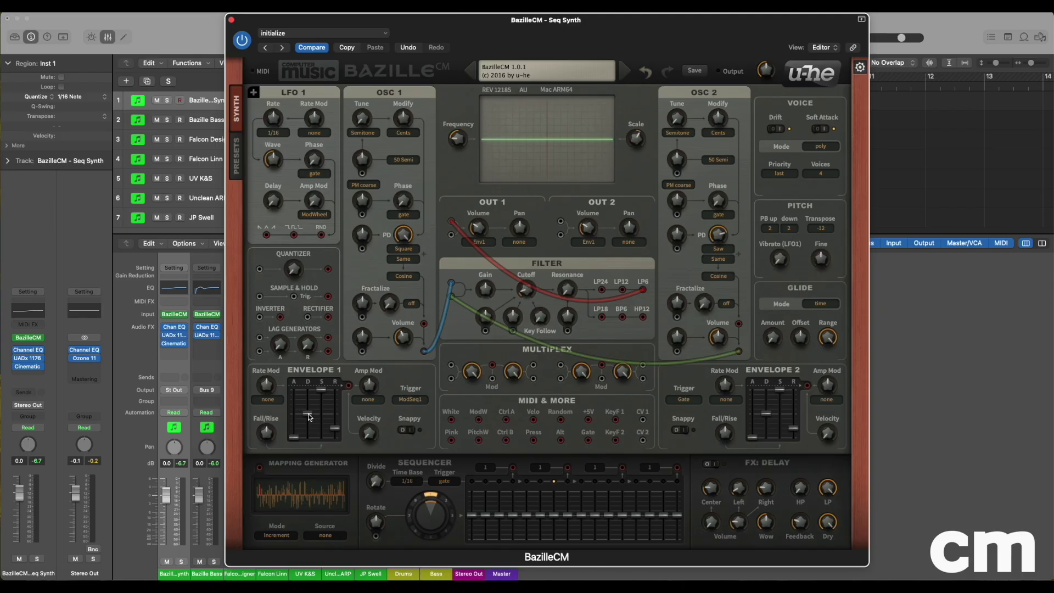
Step: Shape Envelope 1 with a decay of 32, minimum sustain and a slightly longer release
click(294, 438)
click(309, 414)
drag(309, 414, 306, 427)
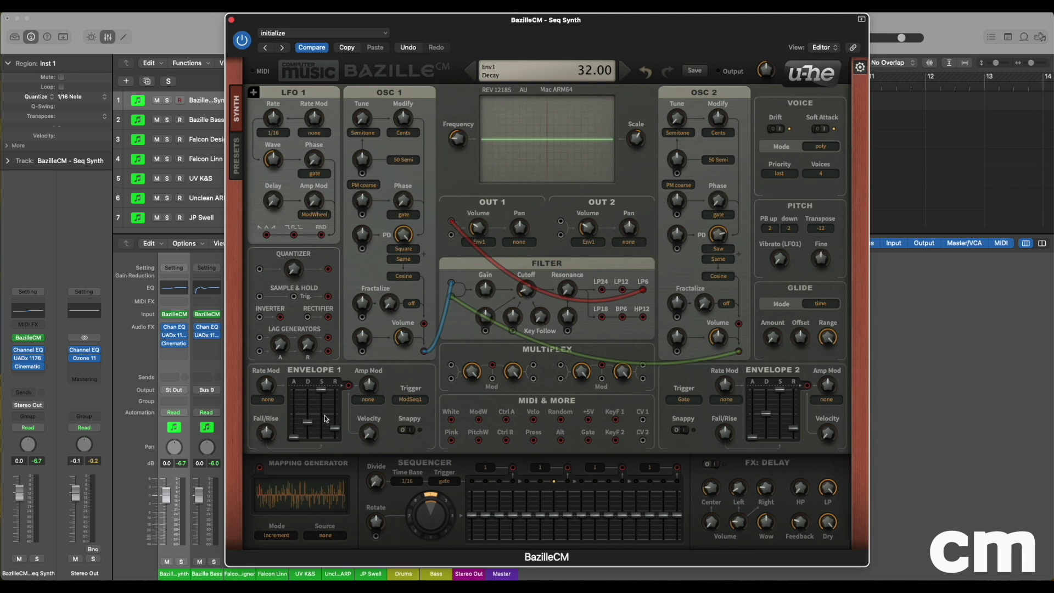
drag(321, 391, 313, 469)
click(336, 428)
drag(336, 428, 335, 425)
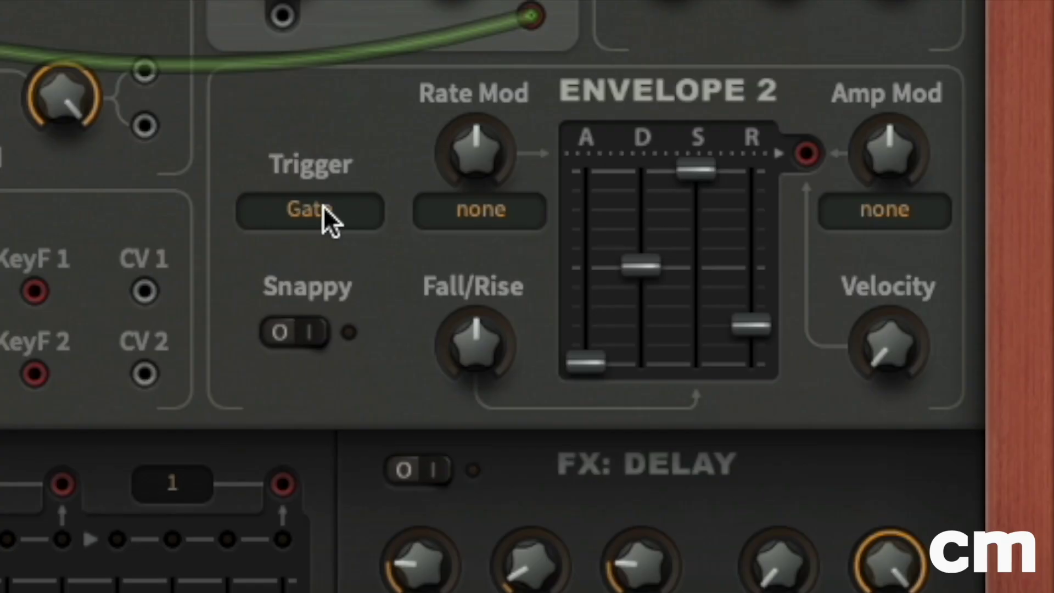
Step: Trigger Envelope 2 from ModSeq1 and shape it with a slightly longer attack, decay 34, minimum sustain and a slightly longer release
click(321, 208)
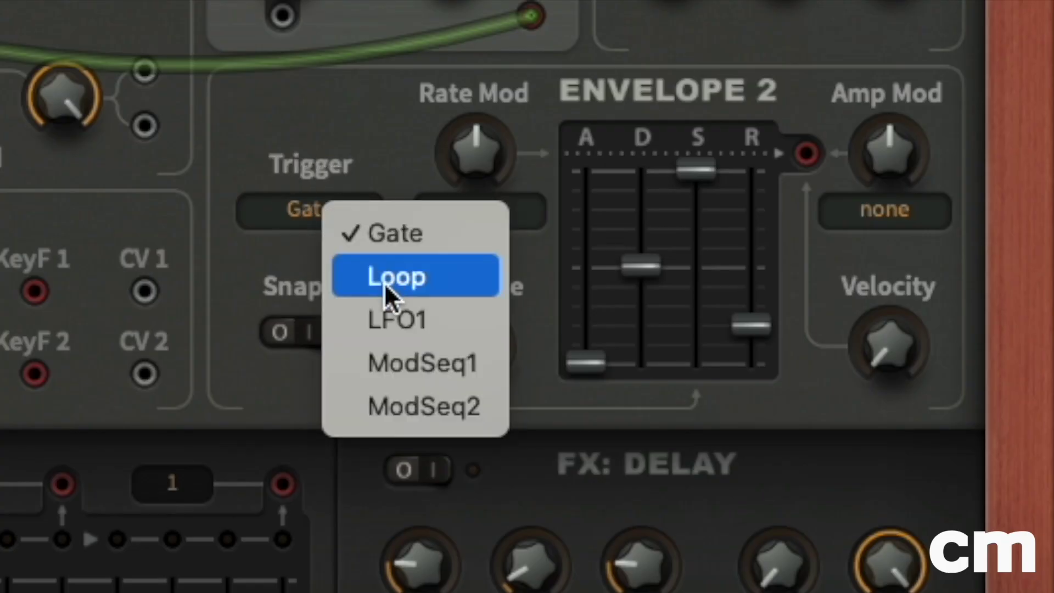
click(414, 363)
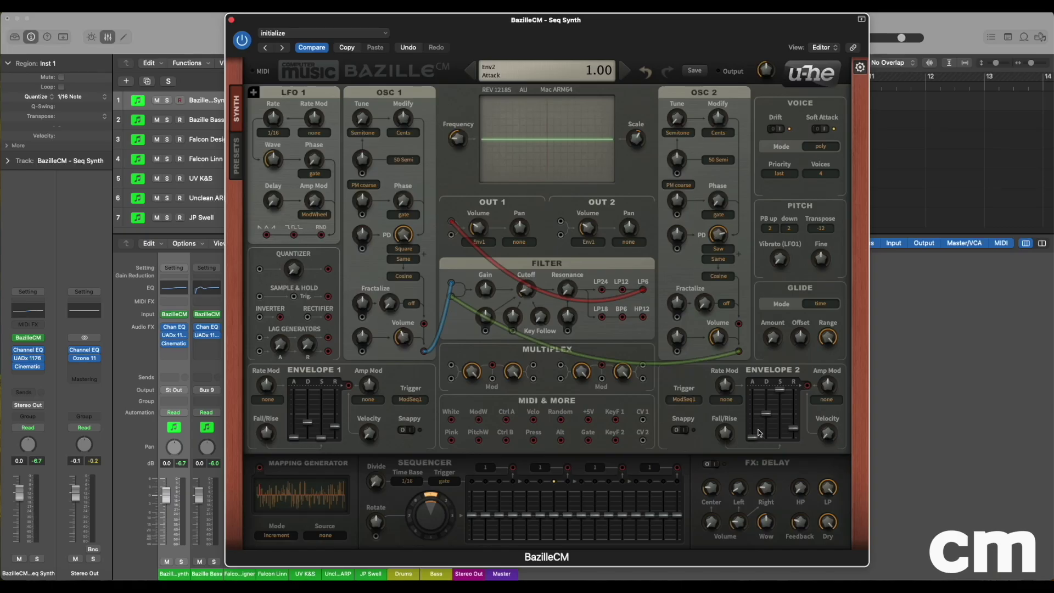
click(756, 437)
drag(756, 437, 757, 432)
drag(769, 416, 767, 428)
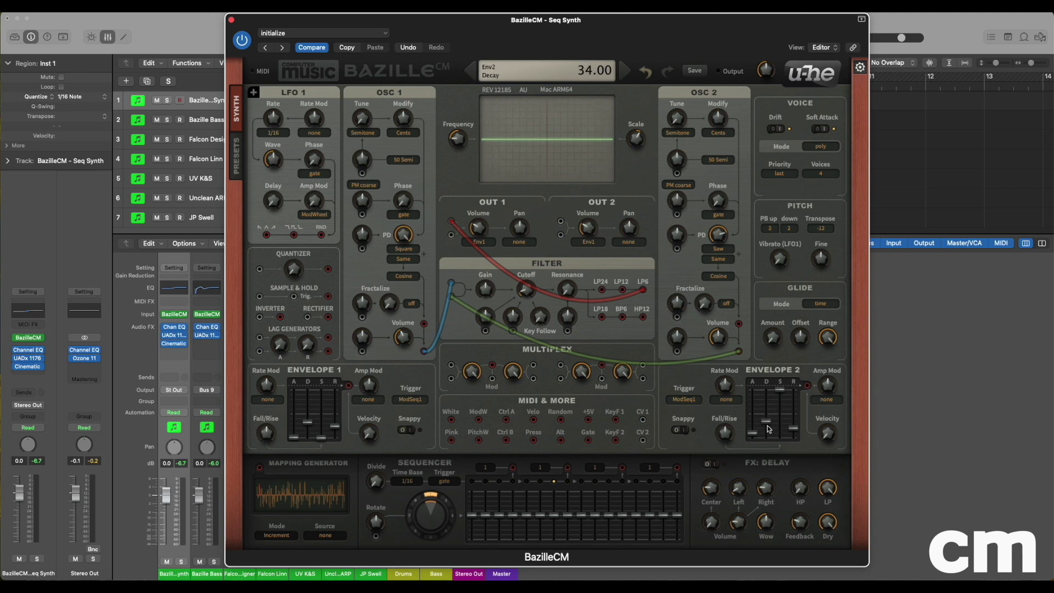
drag(781, 390, 777, 442)
drag(796, 431, 795, 424)
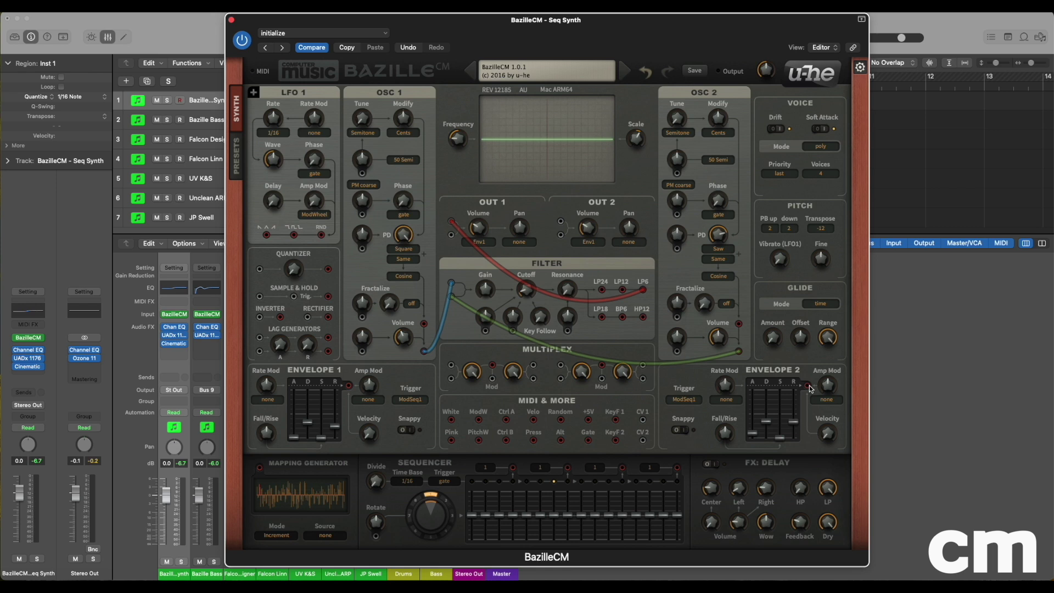
Step: Patch Envelope 2's output into the filter's first cutoff modulation input and raise that modulation amount
drag(810, 387, 487, 332)
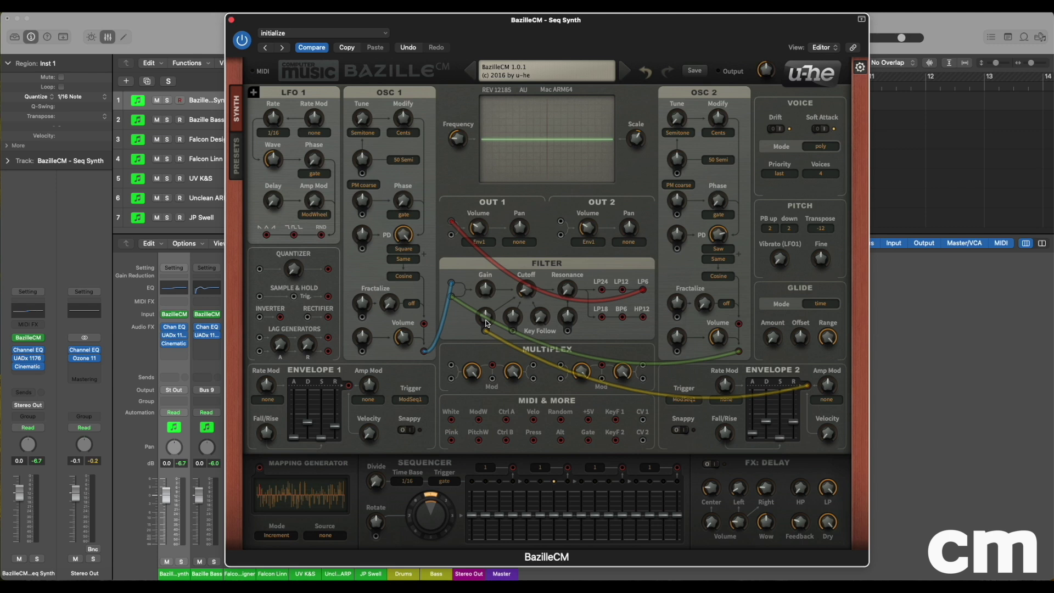
drag(487, 324, 487, 290)
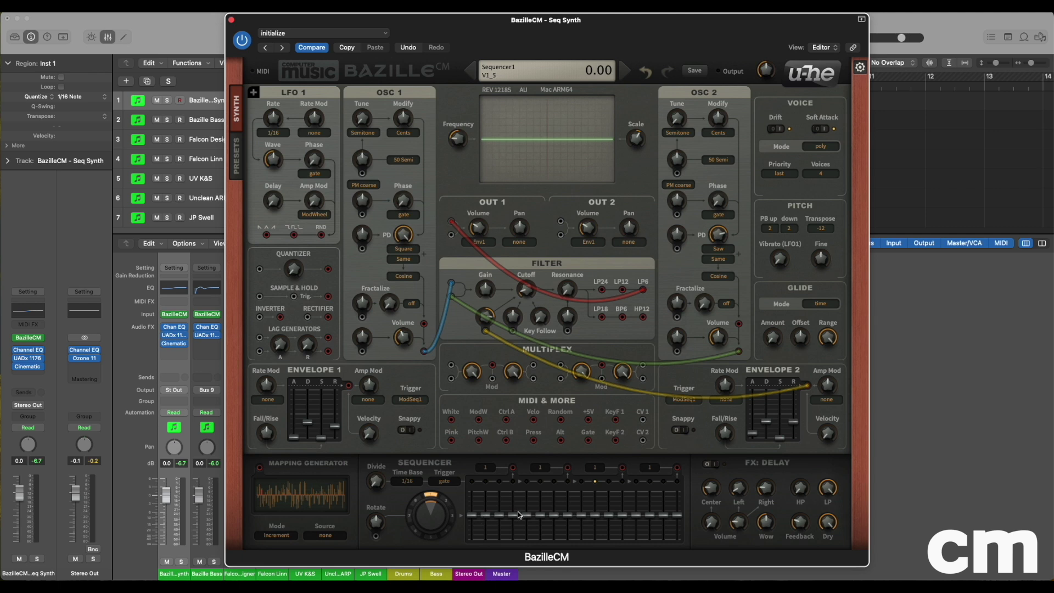
Step: Raise sequencer steps 1, 3, 5 and 8 to maximum, leaving the other steps at zero
drag(472, 515, 473, 492)
mouse_move(472, 493)
mouse_down()
mouse_move(472, 524)
mouse_move(472, 489)
mouse_up()
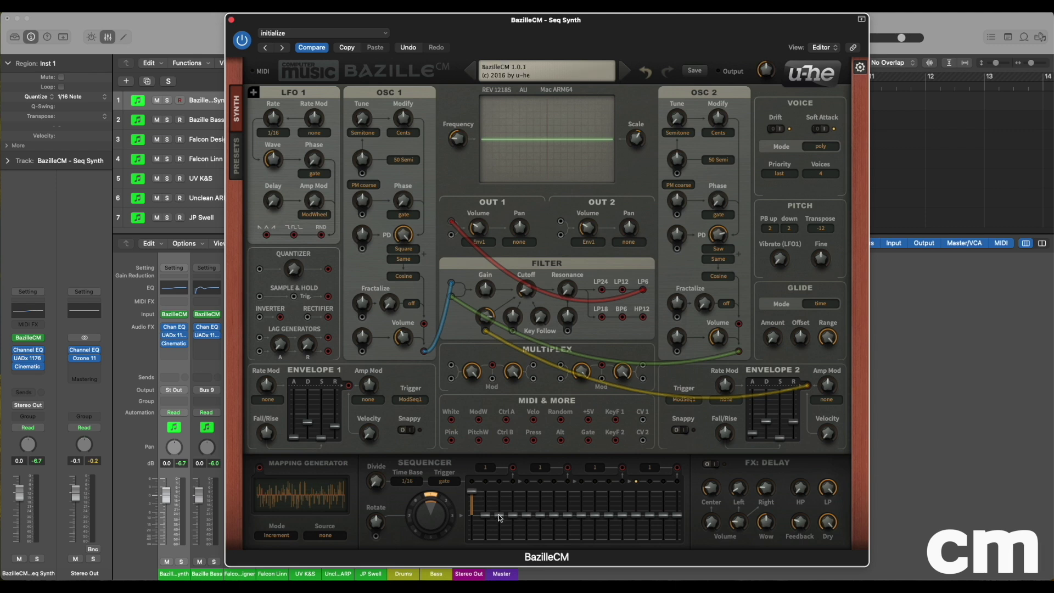
mouse_move(499, 517)
mouse_down()
mouse_move(499, 486)
mouse_move(568, 497)
mouse_move(568, 483)
mouse_up()
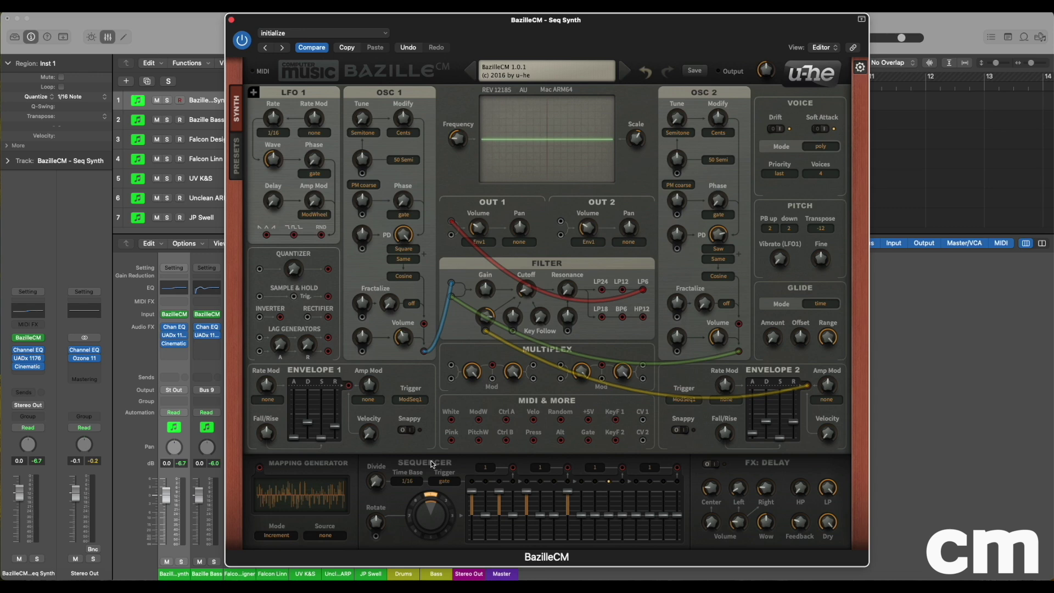
Step: Review the sequencer's trigger modes, keep gate selected, and play back the patch
click(452, 482)
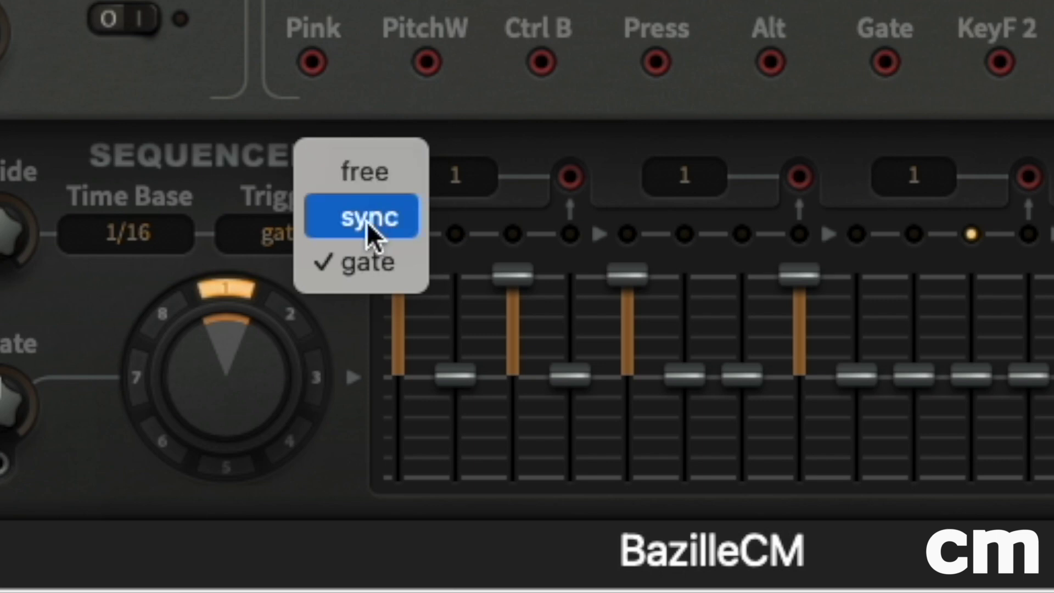
click(373, 260)
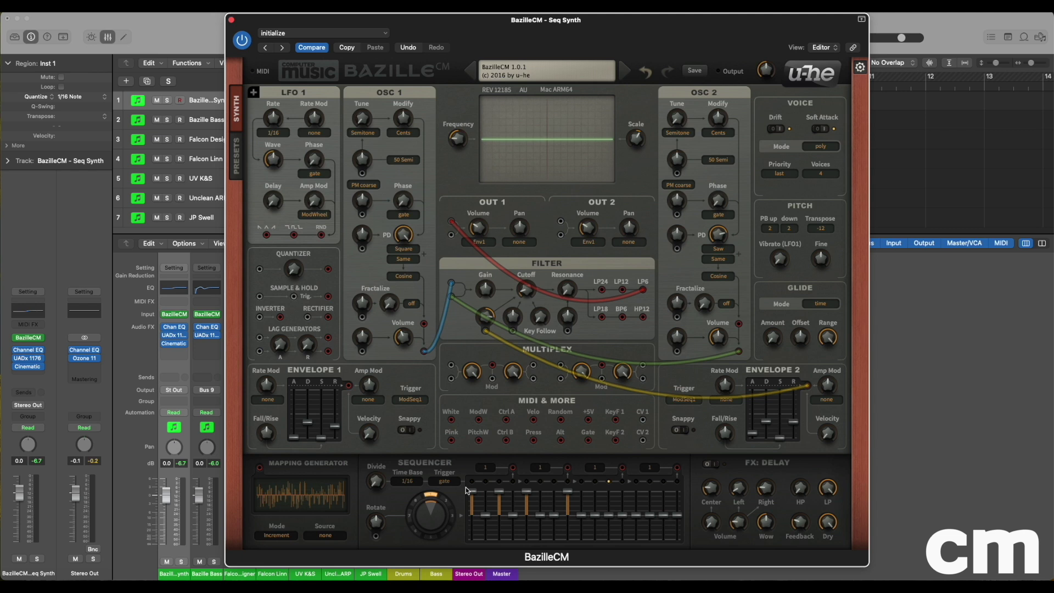
key(space)
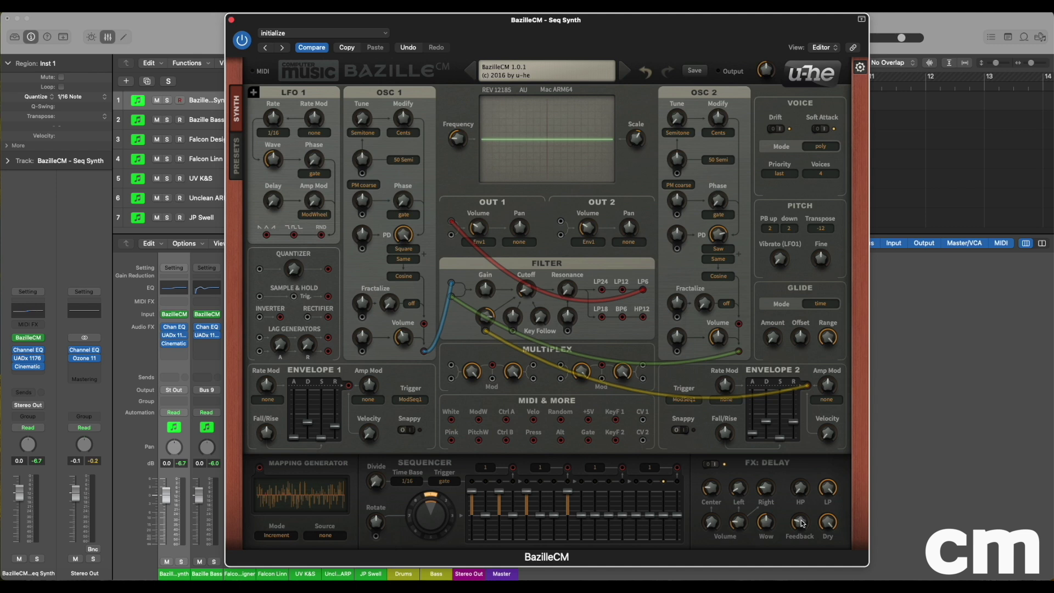
Step: Lower the delay effect's feedback to 11.5
drag(805, 522, 802, 541)
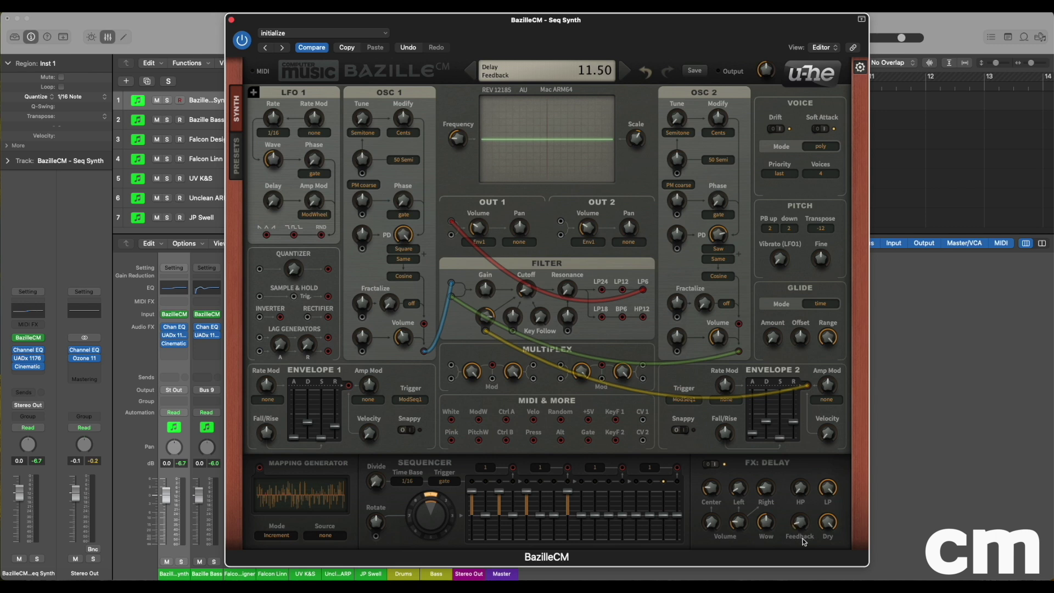